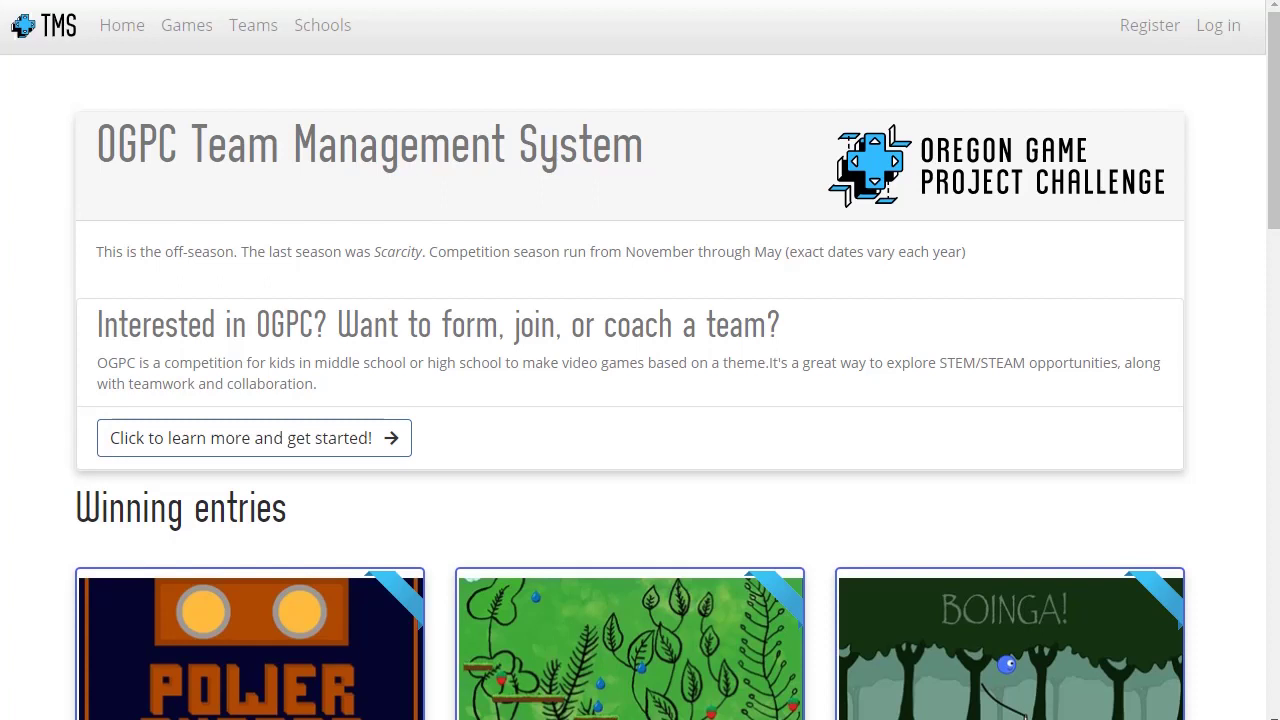
Go to the Register page and view the new-account sign-up options.
scroll(1234, 274, "down", 4)
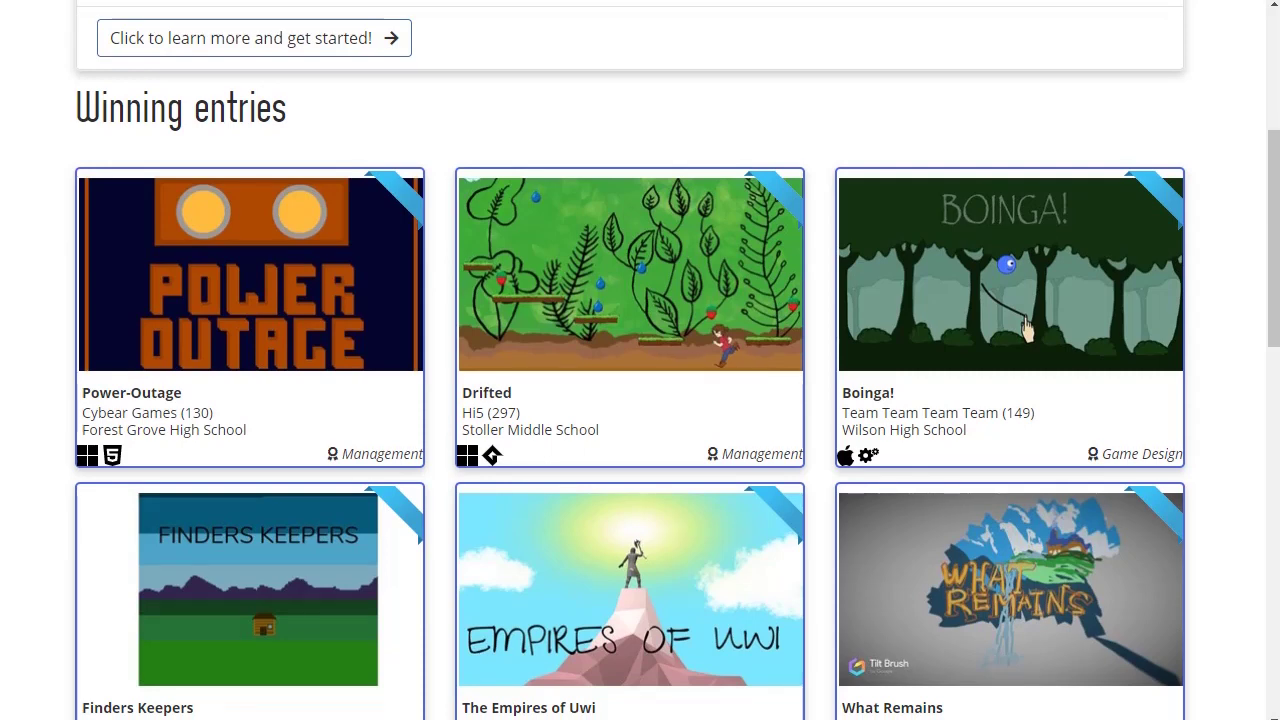
scroll(1234, 403, "up", 4)
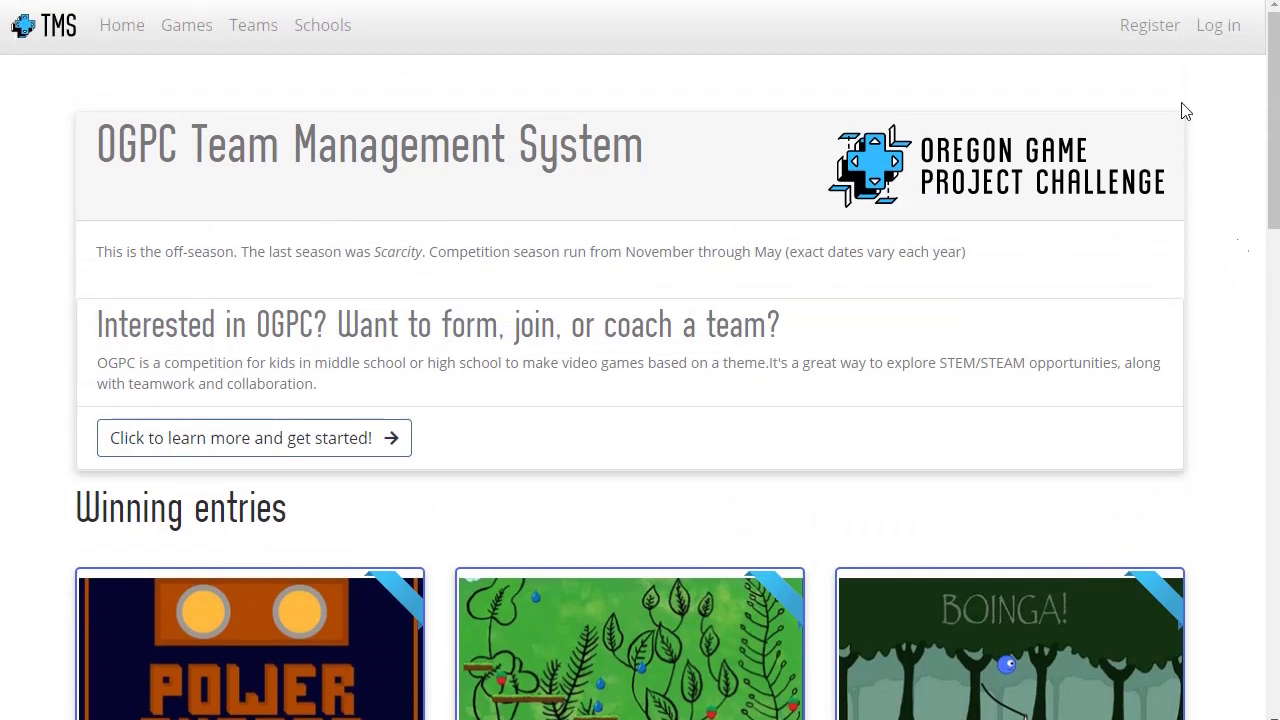
left_click(1150, 25)
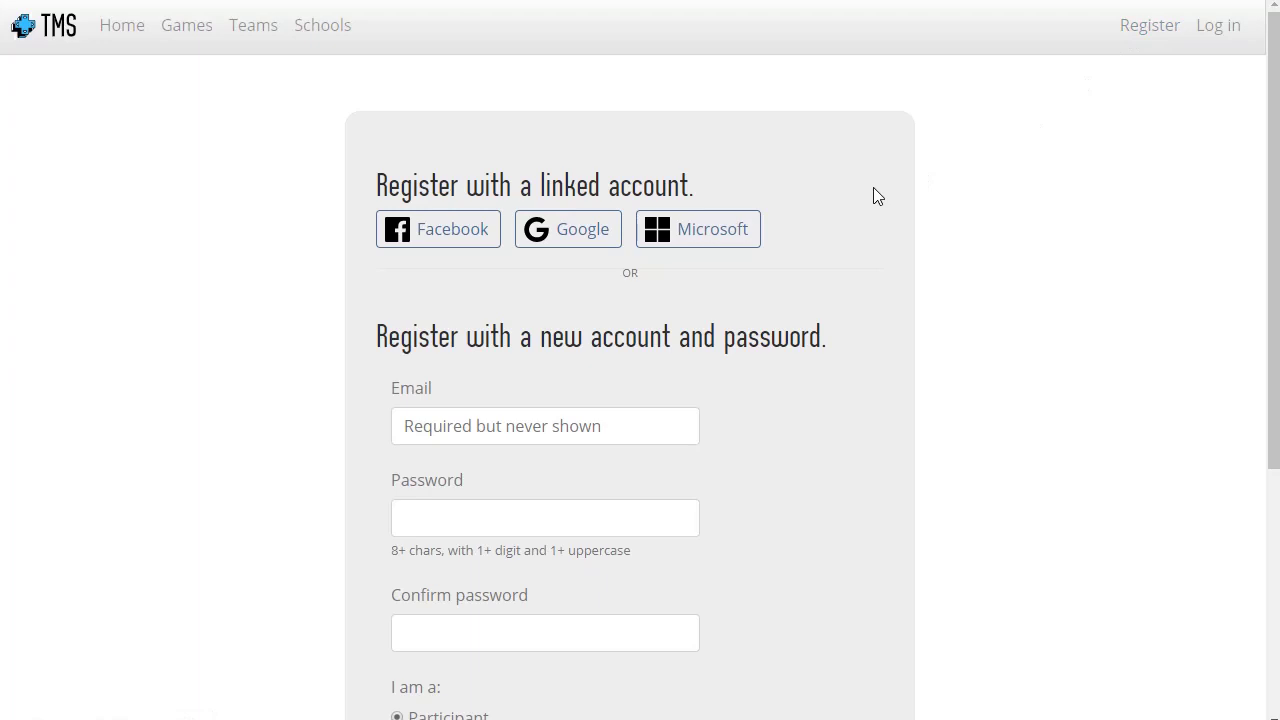
scroll(873, 196, "down", 2)
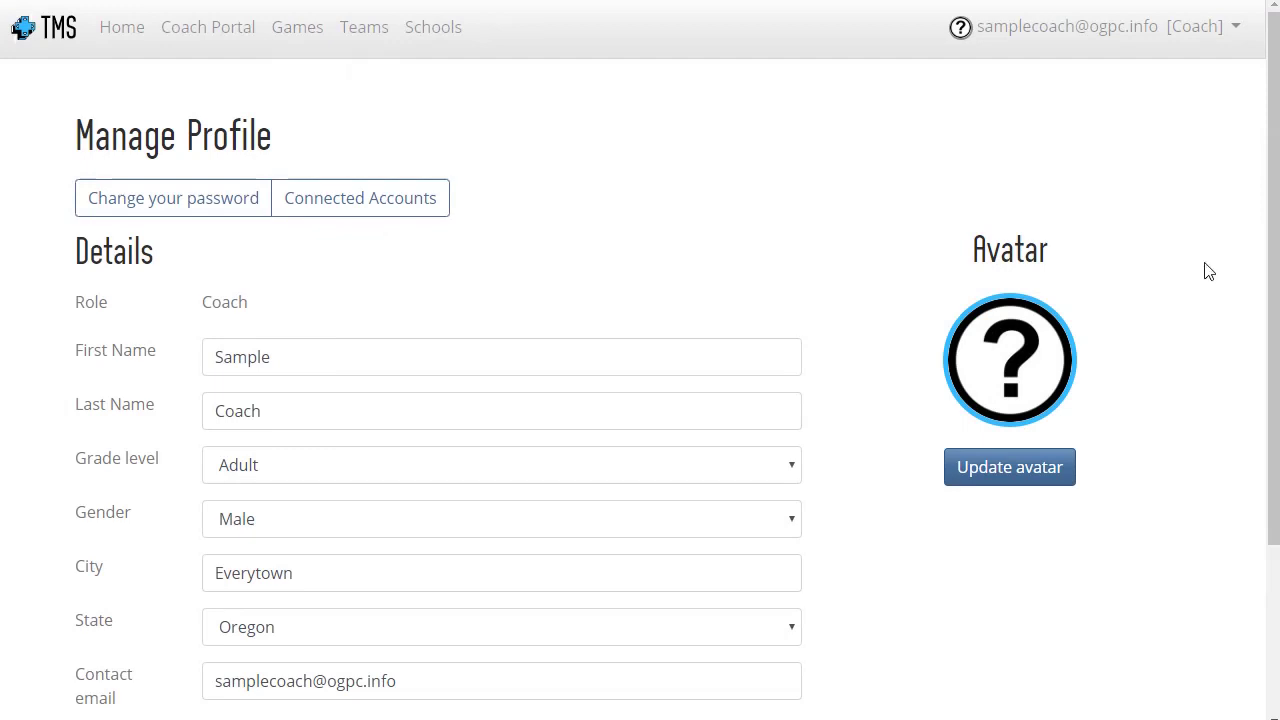
Look over the coach profile, then bring up the account options menu.
scroll(1206, 271, "down", 2)
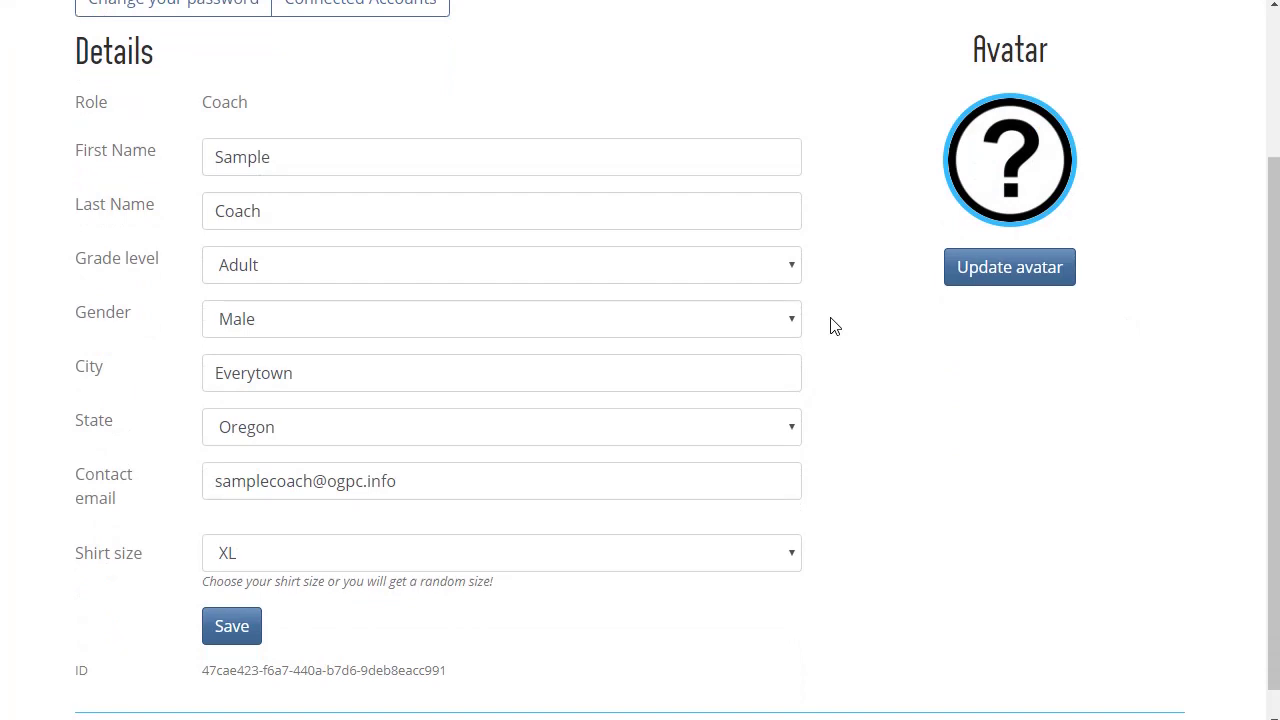
scroll(830, 325, "up", 2)
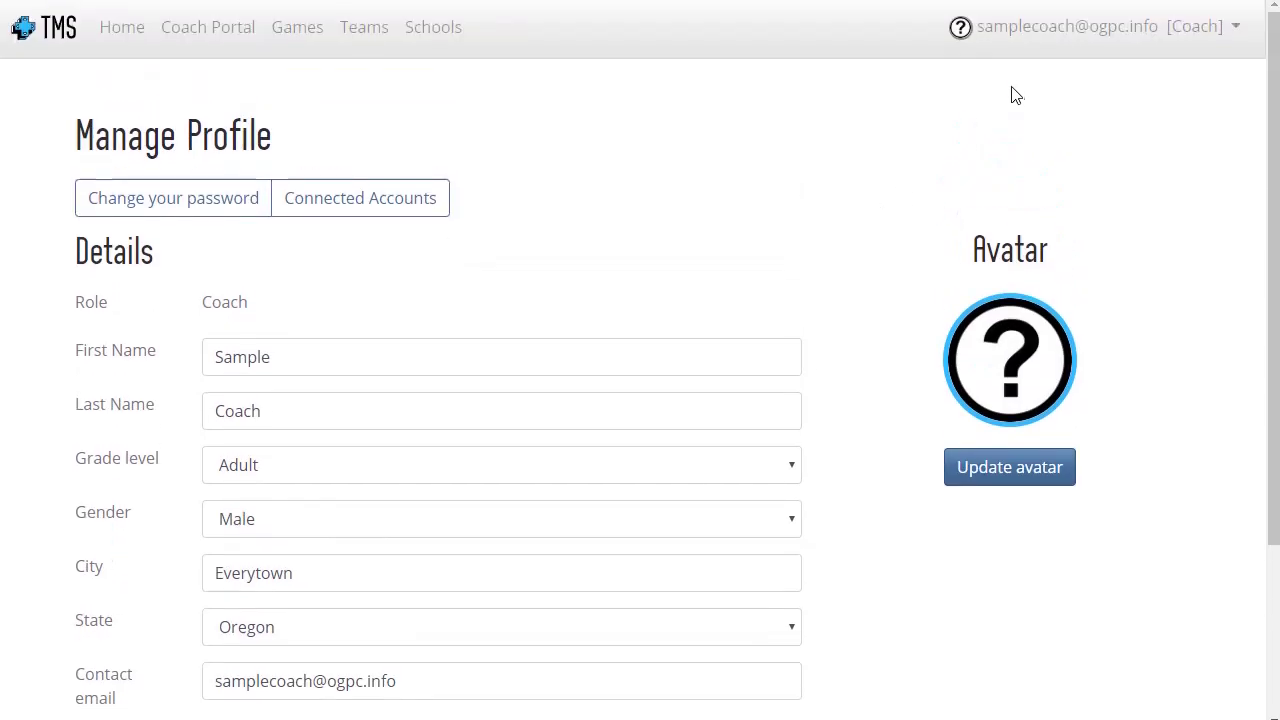
left_click(1048, 48)
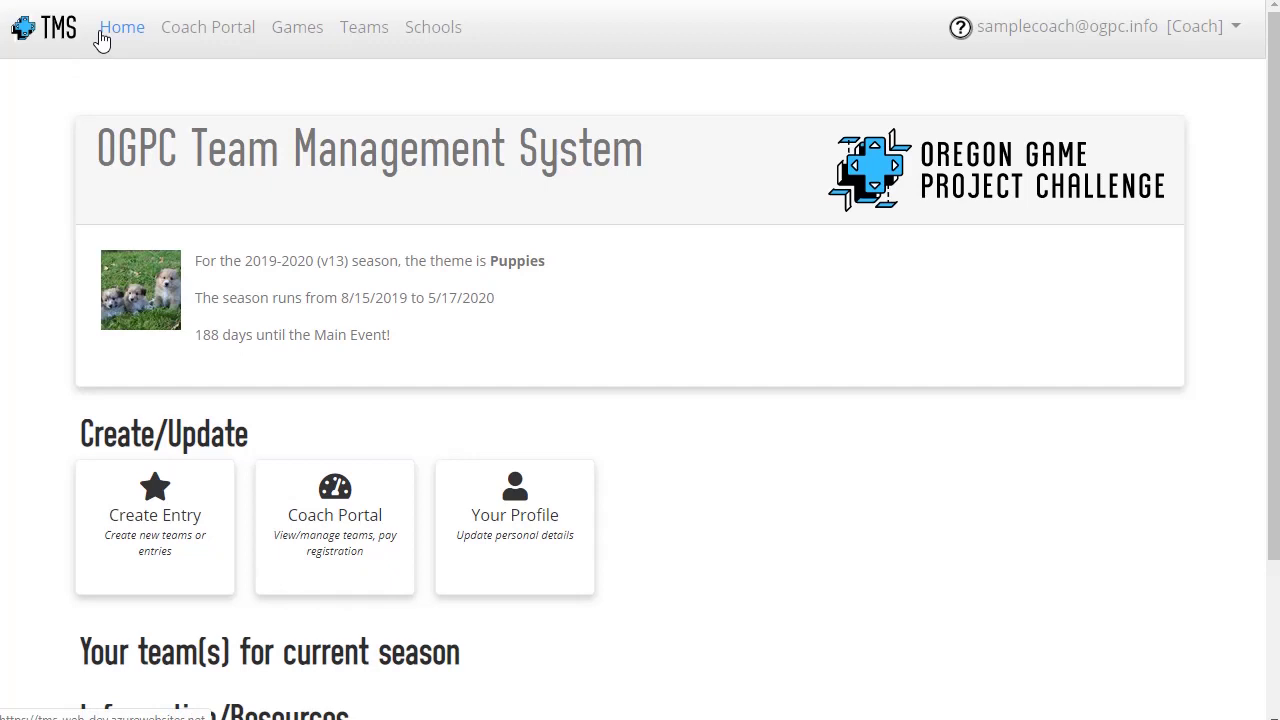
Open the Create Entry card for the 2019-2020 season from the dashboard.
scroll(286, 170, "down", 3)
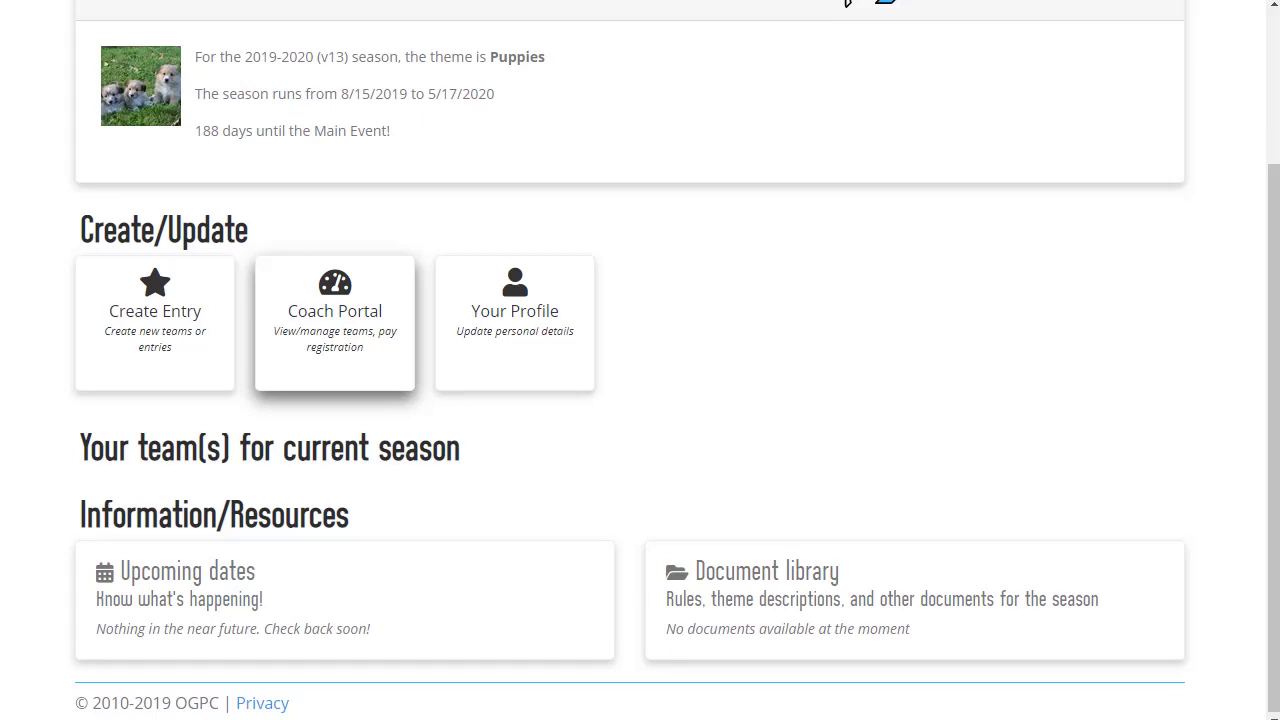
left_click(170, 341)
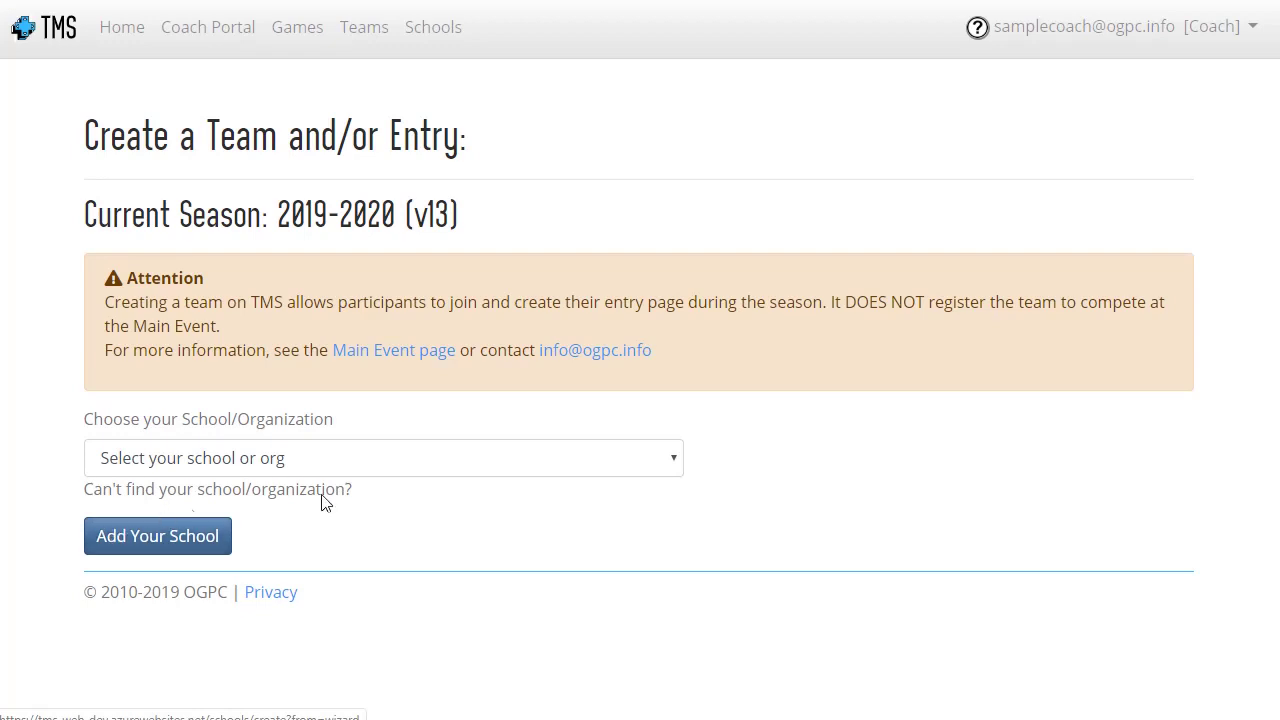
Browse the school list, then add Independent in Everytown, OR as the team's organization.
left_click(422, 465)
scroll(445, 525, "down", 1)
scroll(445, 525, "down", 5)
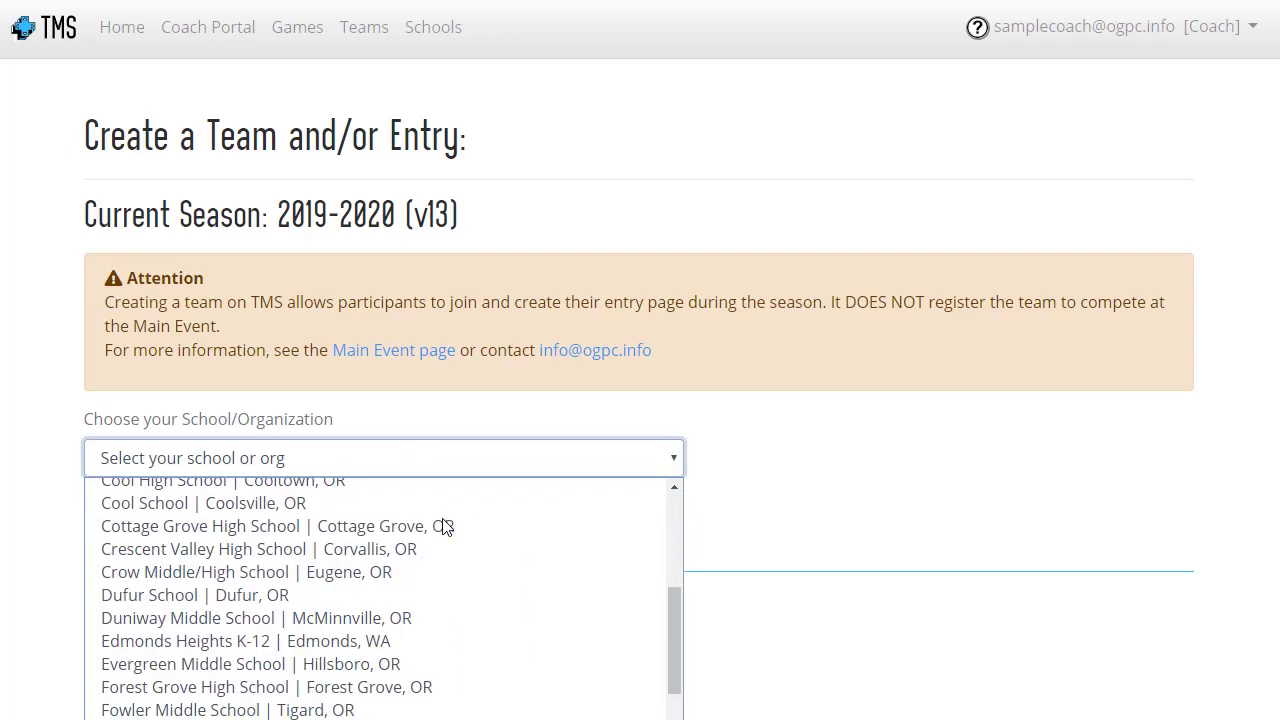
left_click(827, 517)
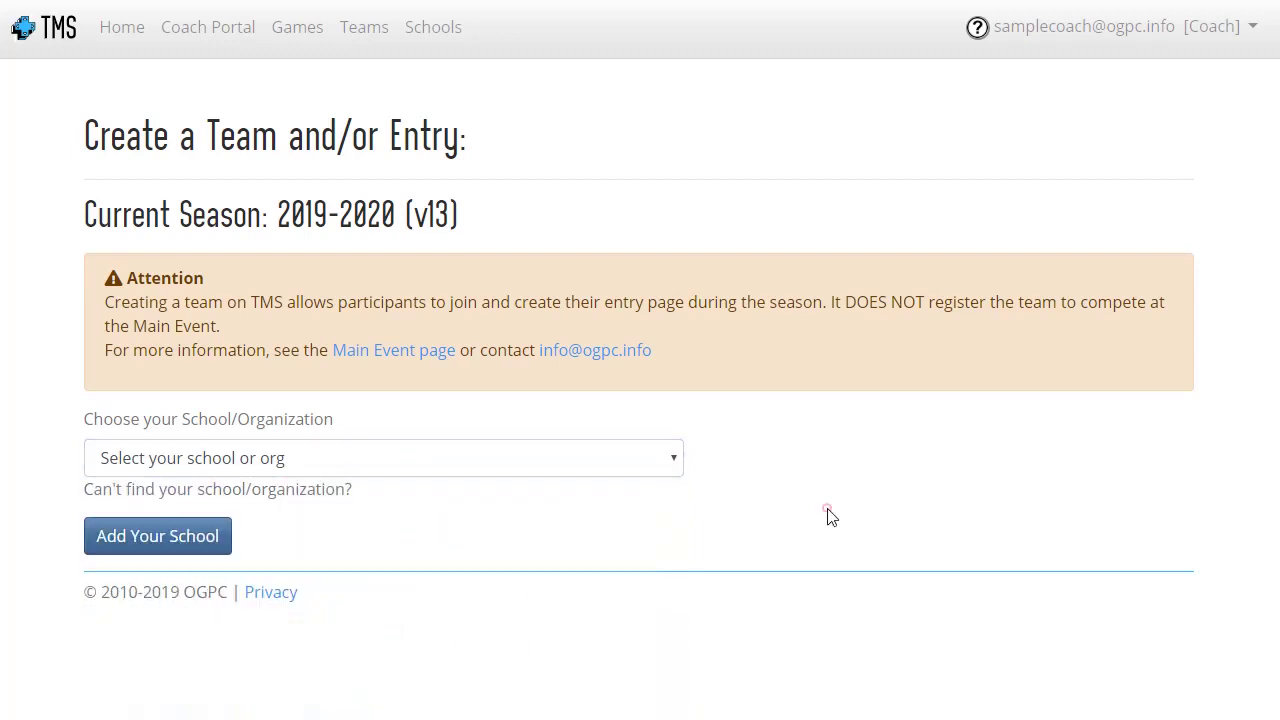
left_click(216, 541)
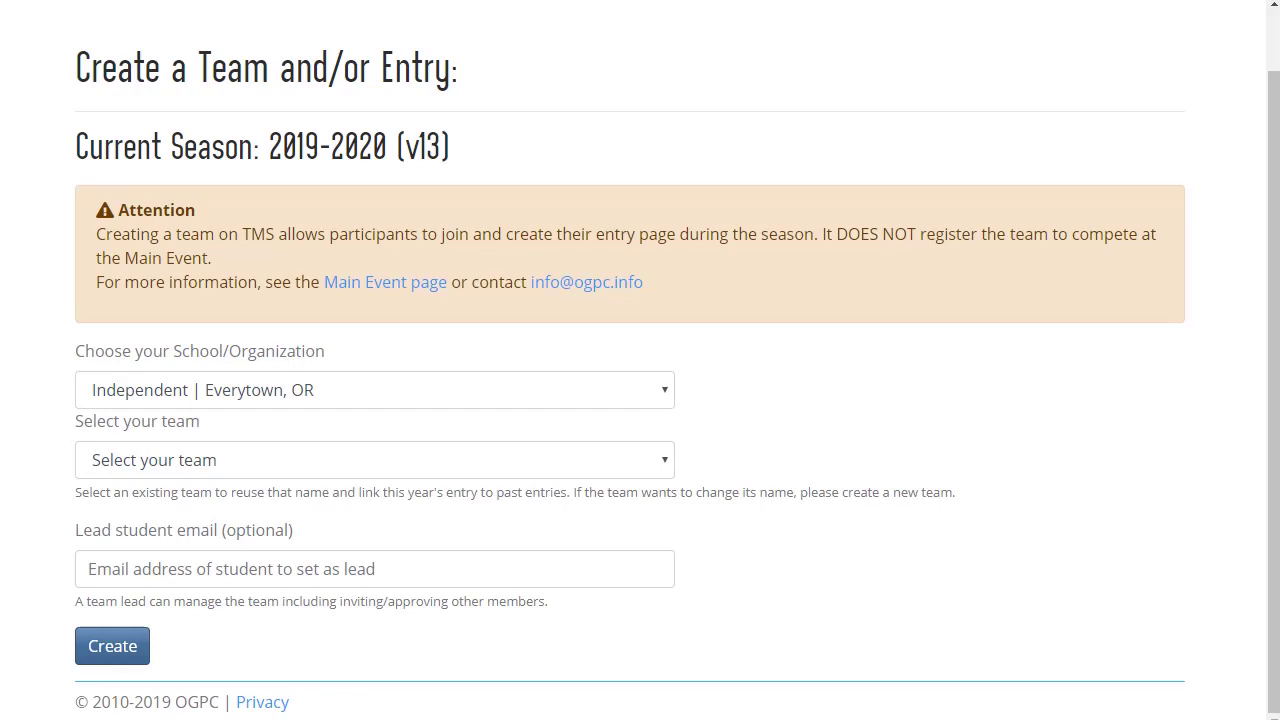
left_click(655, 460)
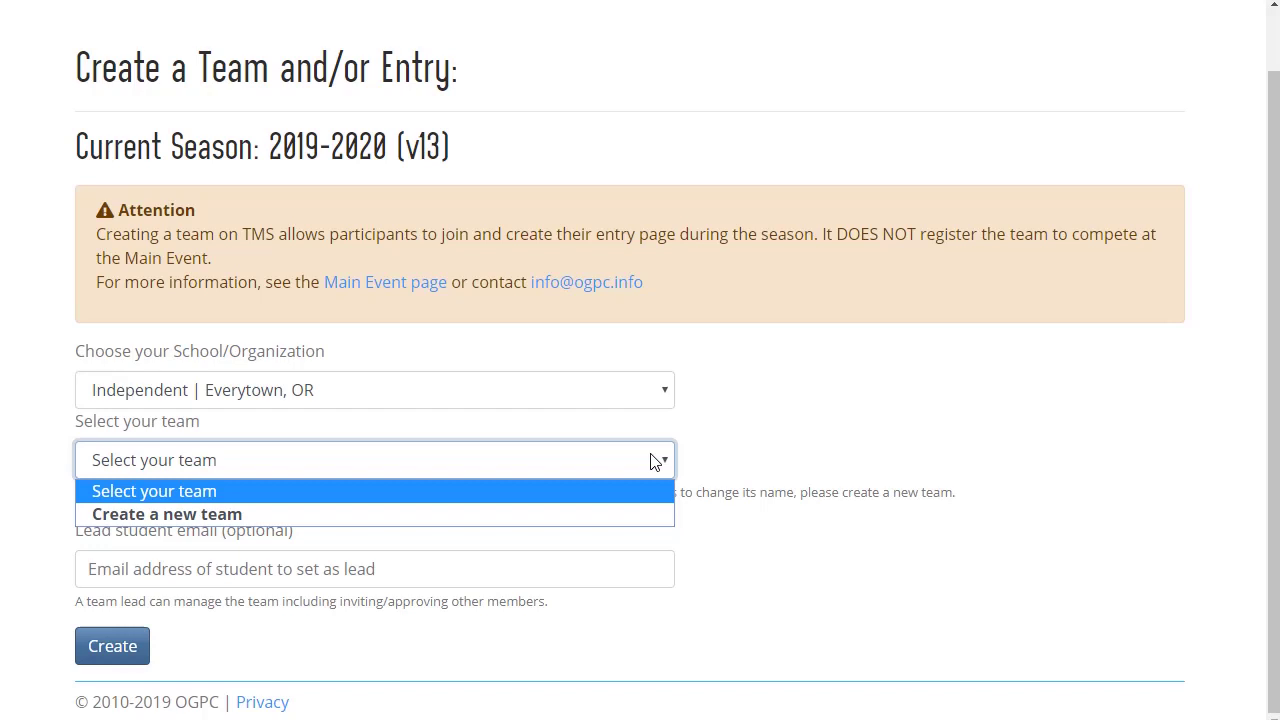
Choose to create a new team named 'Everytown Team 1'.
left_click(620, 513)
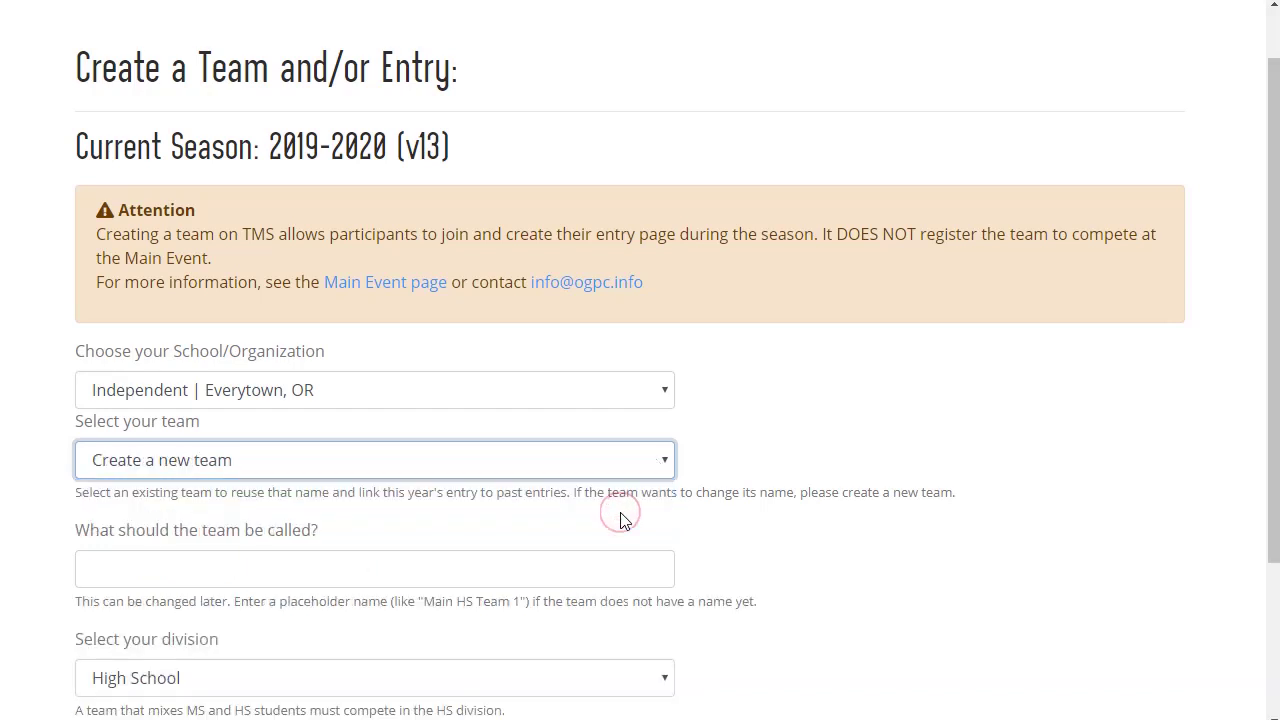
scroll(620, 518, "down", 1)
scroll(620, 520, "down", 3)
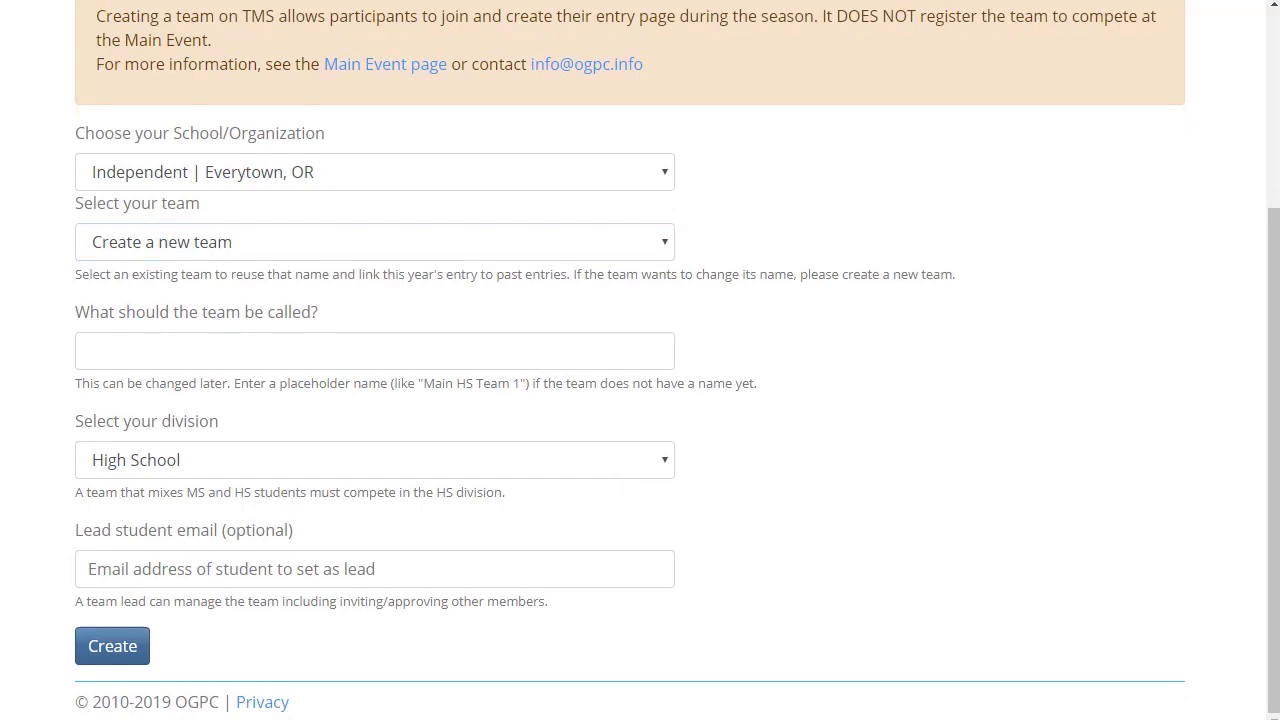
left_click(587, 353)
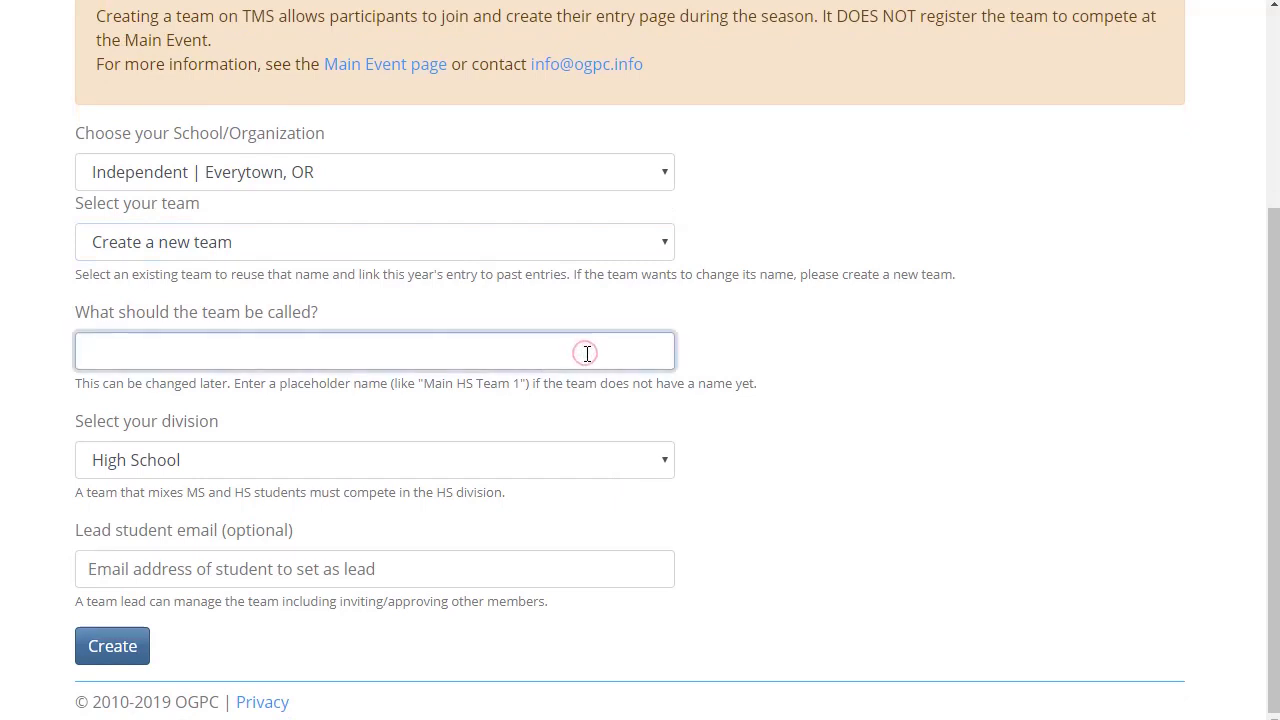
type("Everytown Team 1")
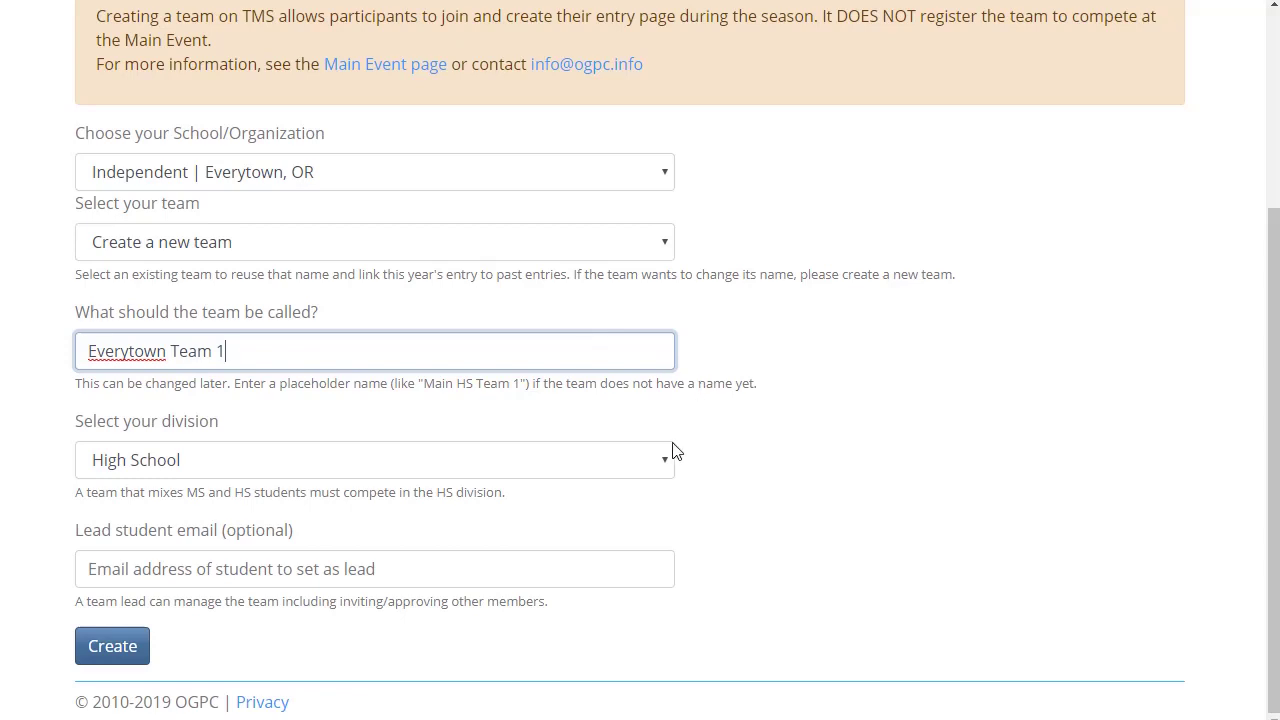
left_click(677, 577)
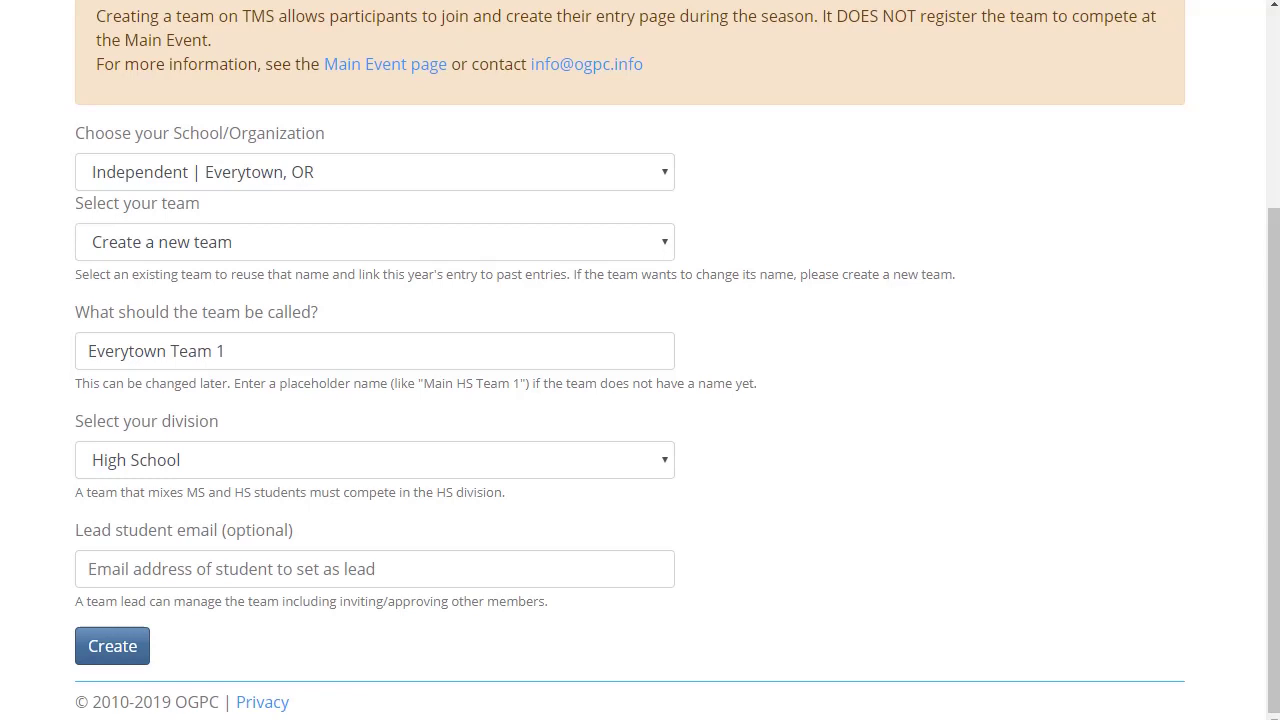
Enter the lead student's e-mail address and create the team.
left_click(656, 569)
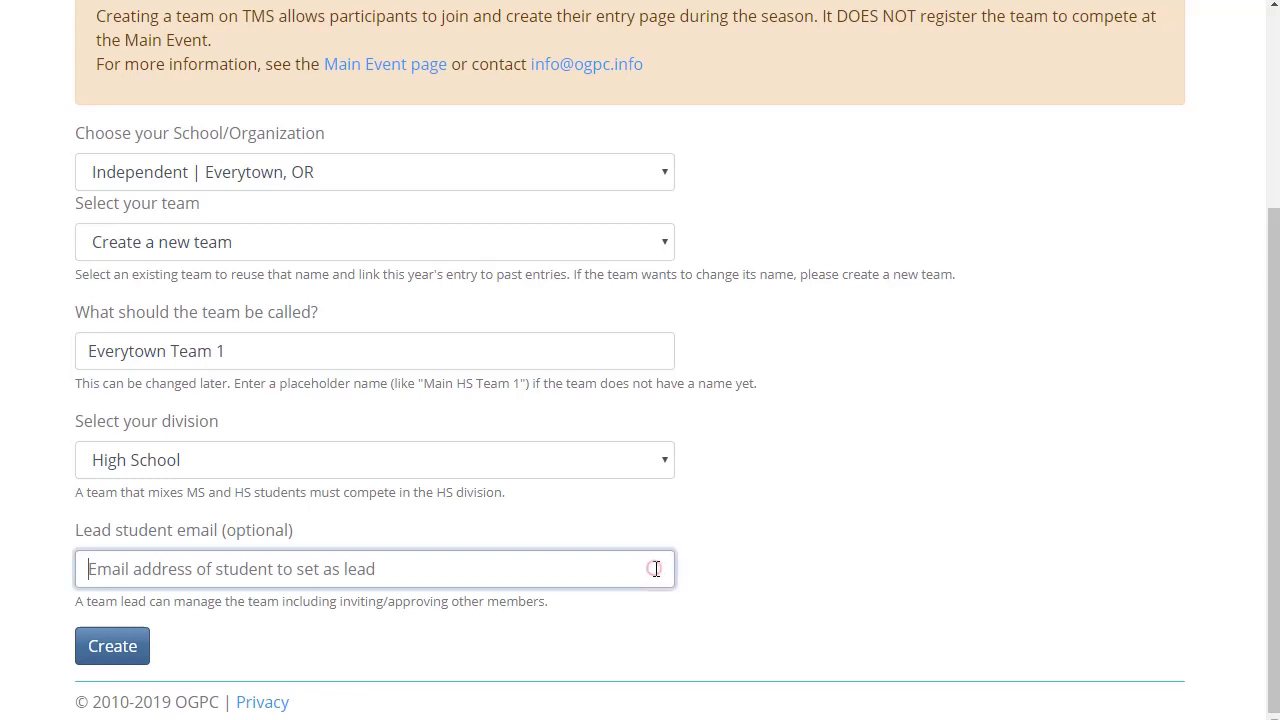
left_click(108, 662)
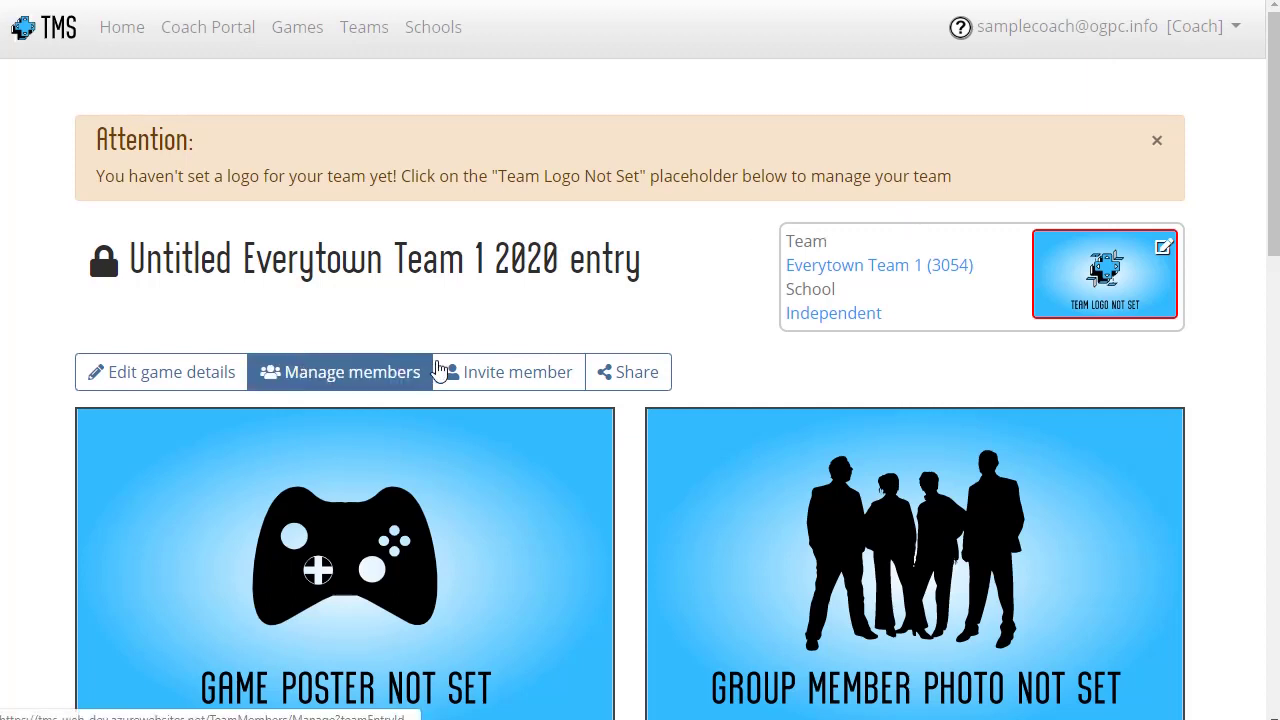
Open the Invite member form for Everytown Team 1 and review it.
left_click(505, 374)
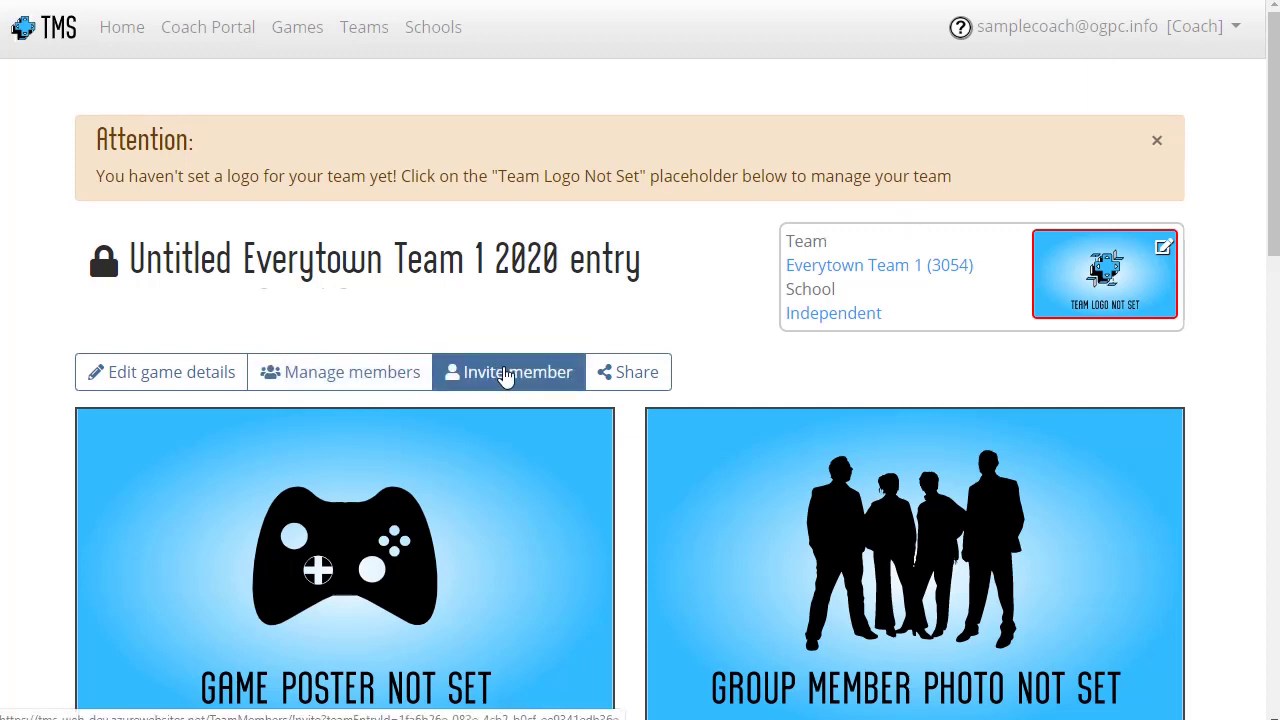
scroll(1074, 337, "down", 3)
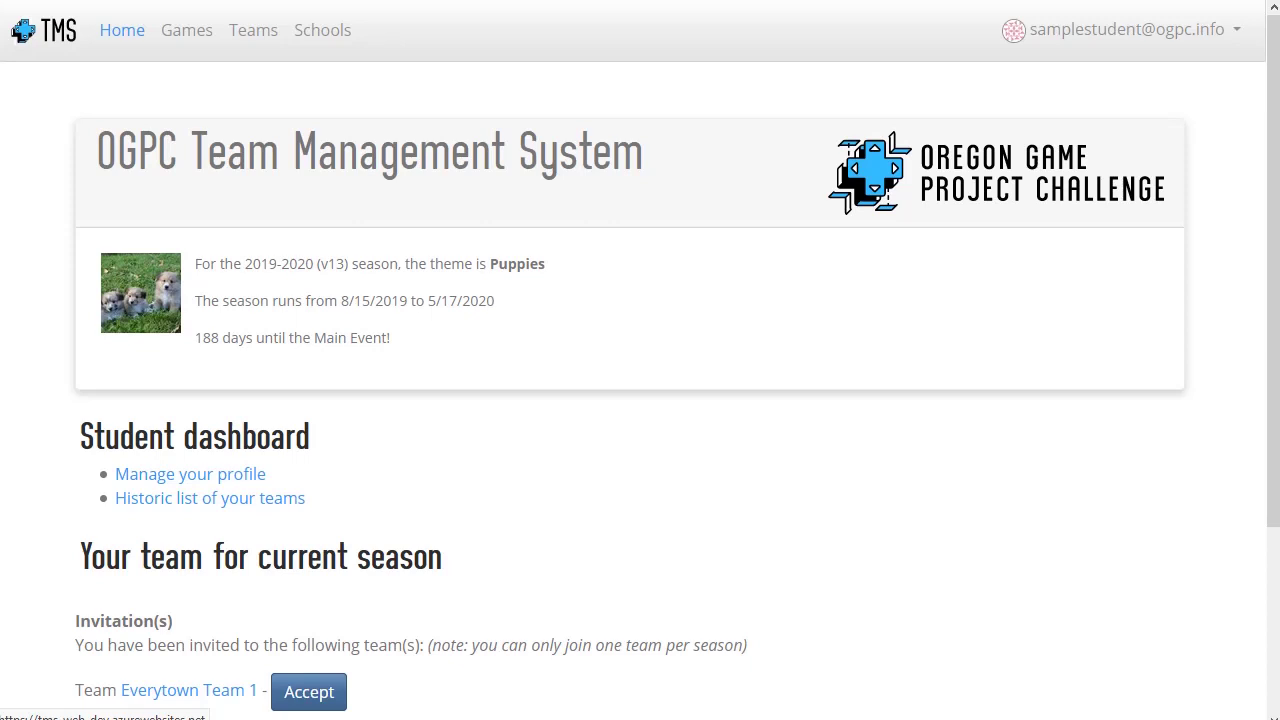
Accept the Everytown Team 1 invitation and set the member title to Student Lead.
scroll(306, 323, "down", 3)
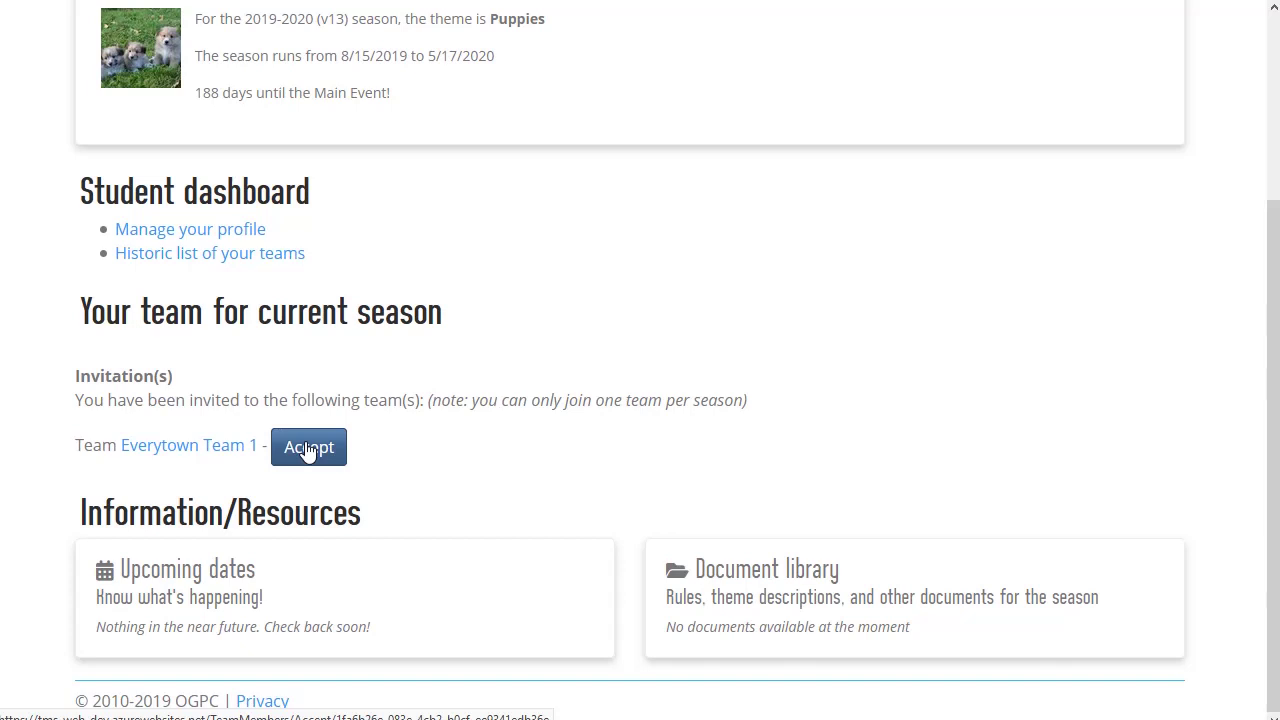
left_click(308, 447)
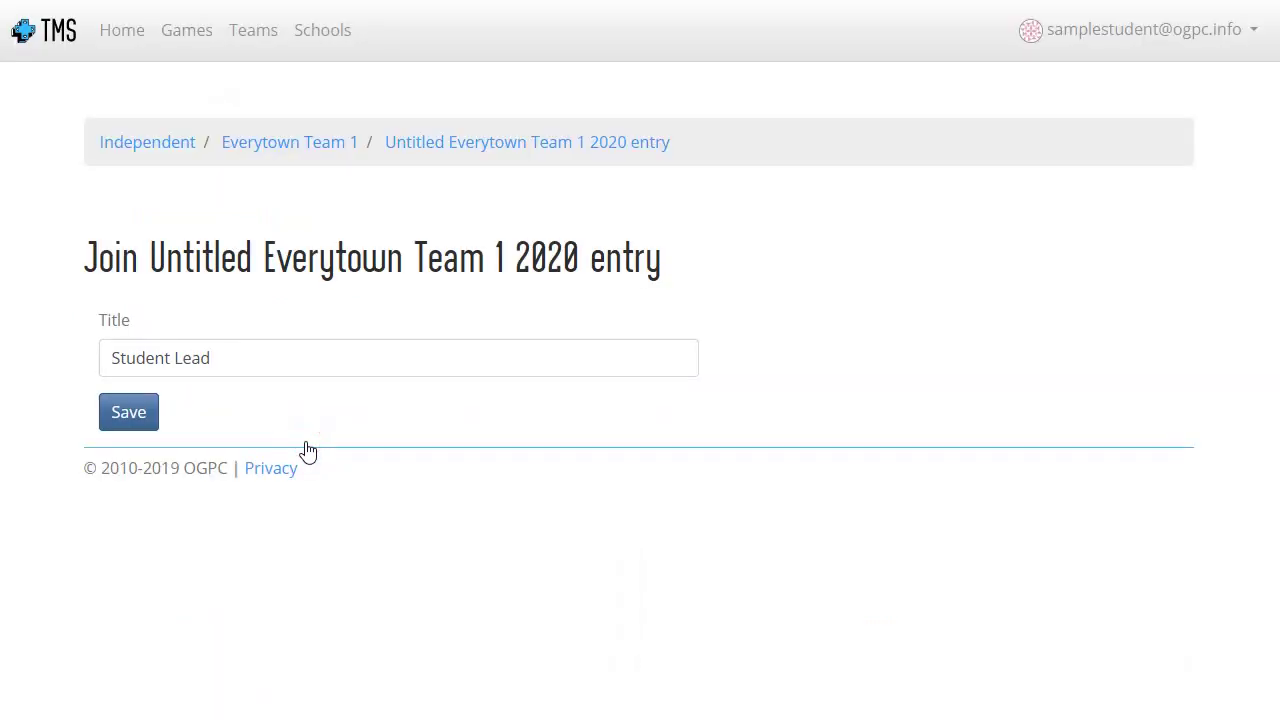
left_click(302, 366)
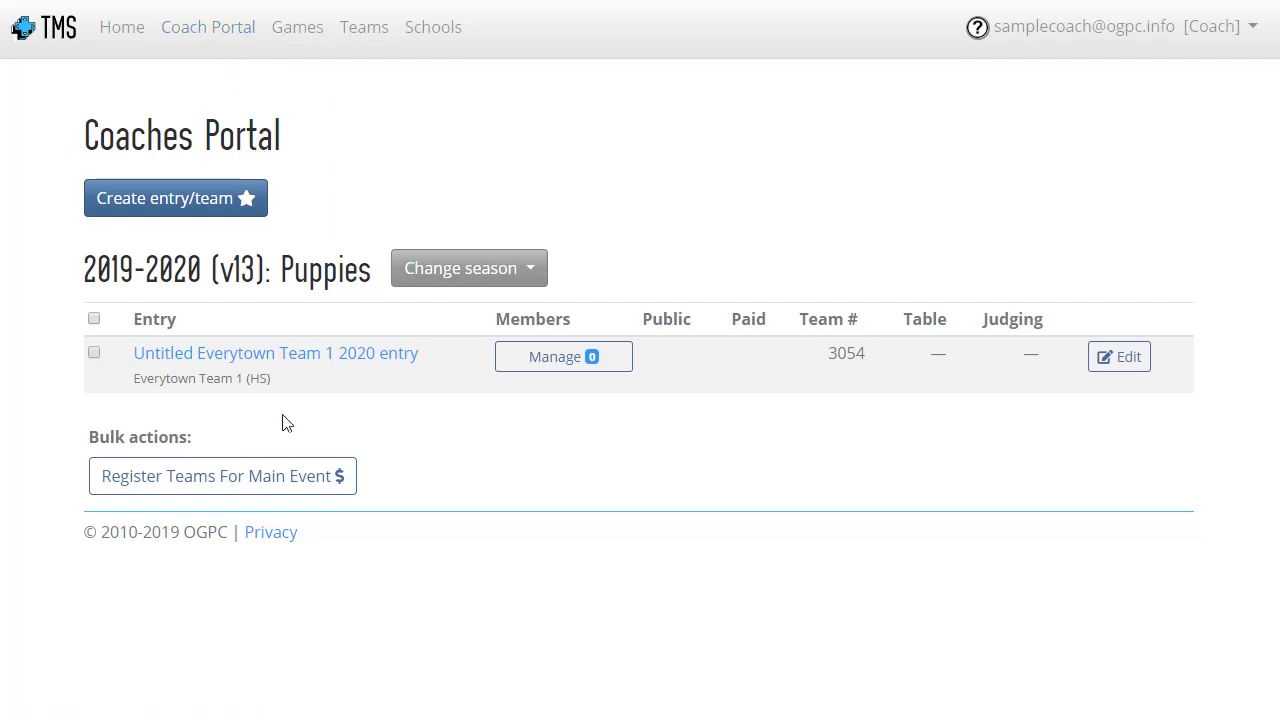
View the members of the team #3054 entry, then return to the Coaches Portal.
left_click(534, 368)
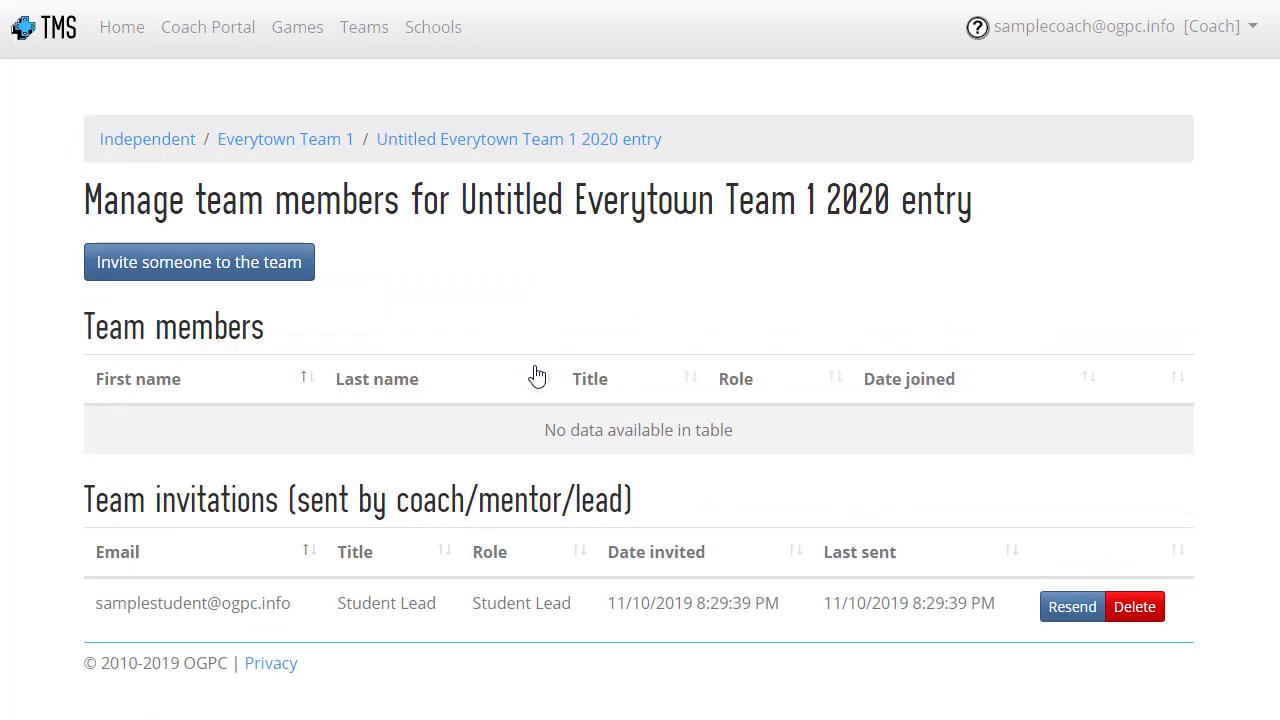
key("alt+Left")
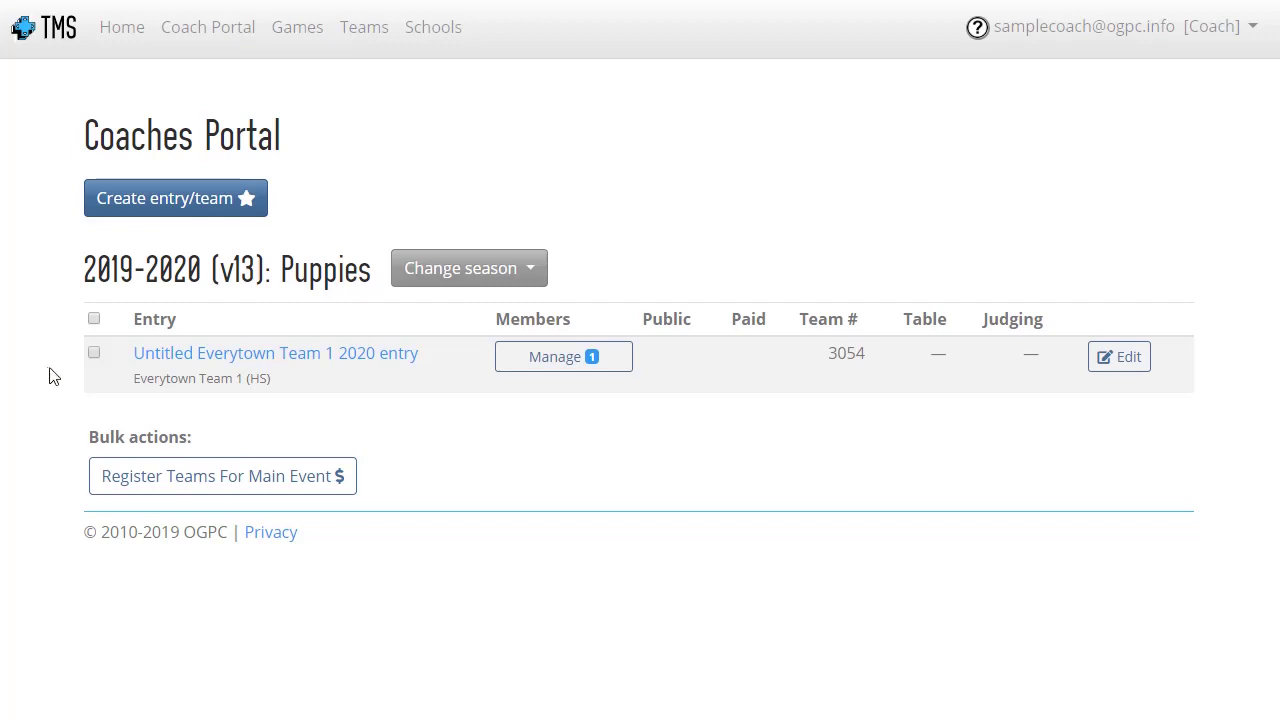
Select the Everytown Team 1 entry and register it for the Main Event.
left_click(93, 354)
left_click(230, 479)
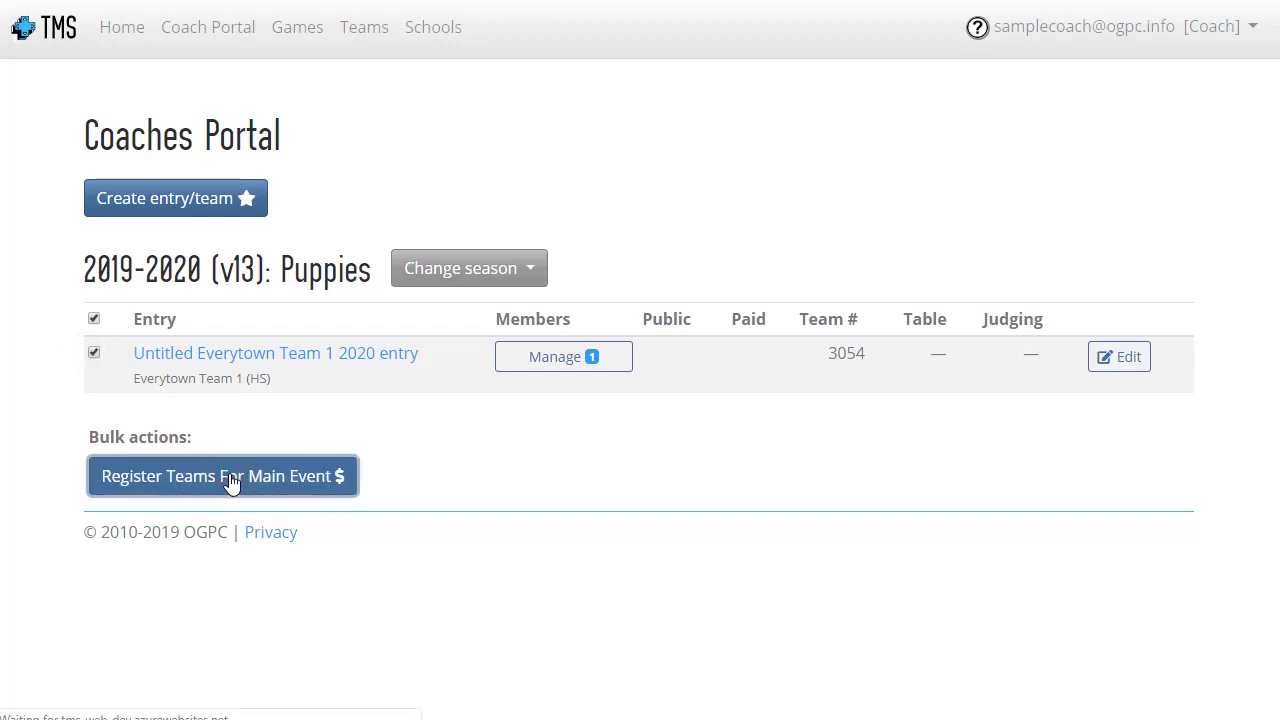